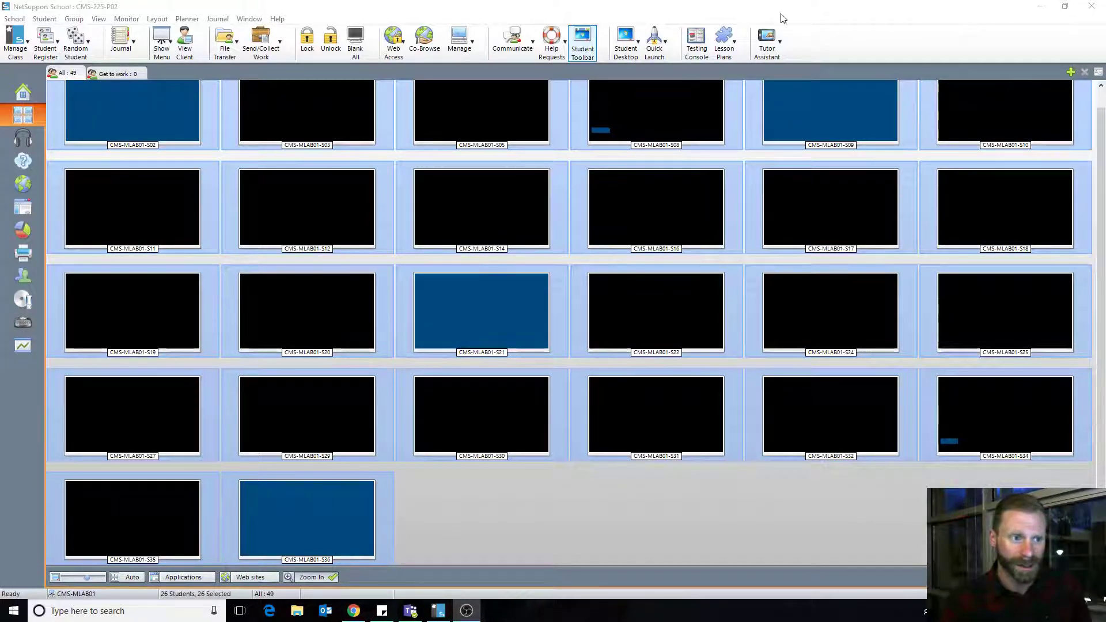
Minimize the tutor console, then restore it from the taskbar to show the 26 student thumbnails.
{"action": "left_click", "coordinate": [1038, 9]}
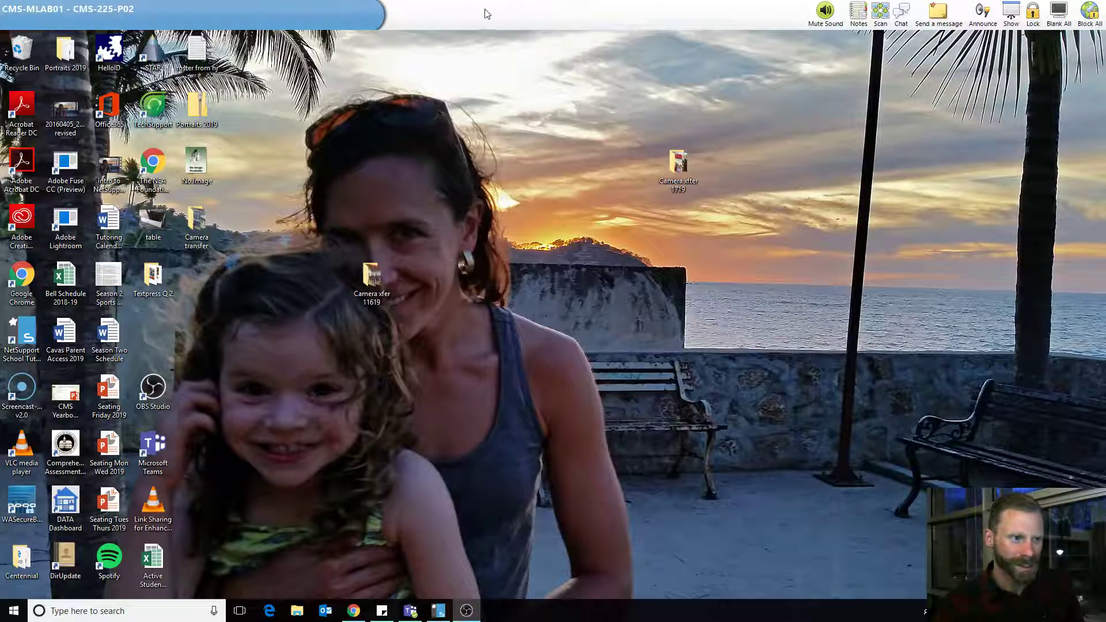
{"action": "left_click", "coordinate": [439, 610]}
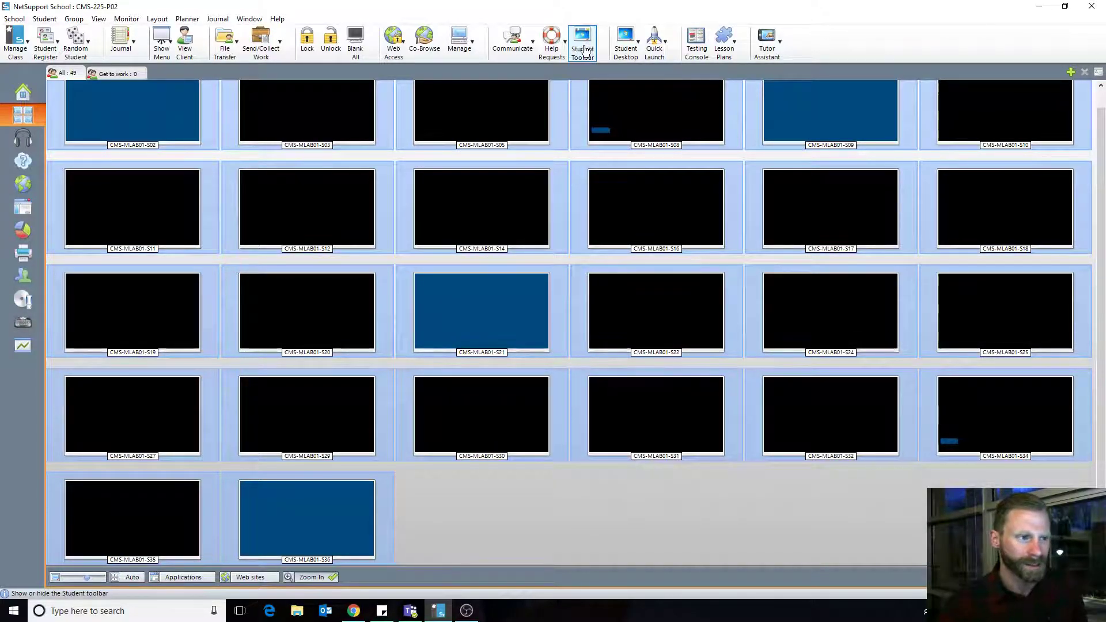
Turn off the Student Toolbar, then minimize and restore the tutor console to check the desktop.
{"action": "left_click", "coordinate": [584, 52]}
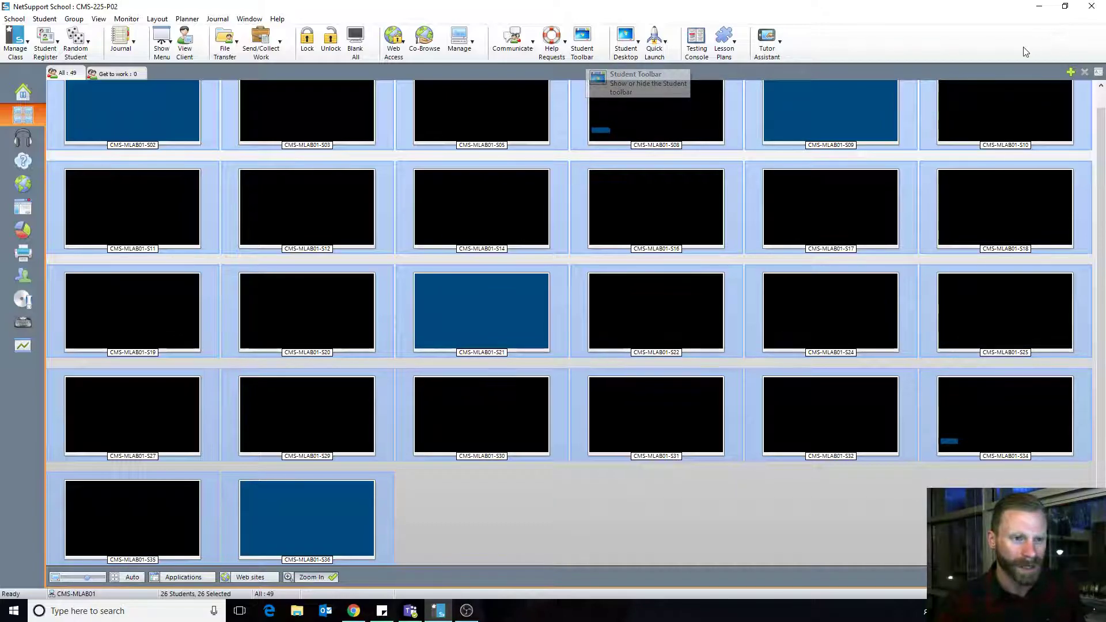
{"action": "left_click", "coordinate": [1040, 11]}
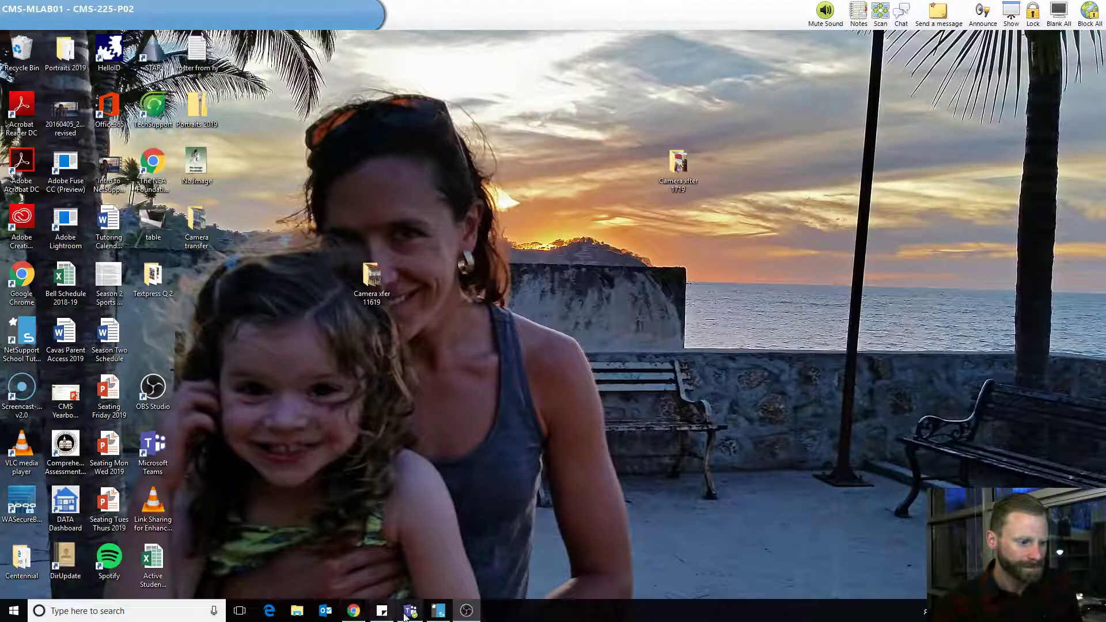
{"action": "left_click", "coordinate": [438, 611]}
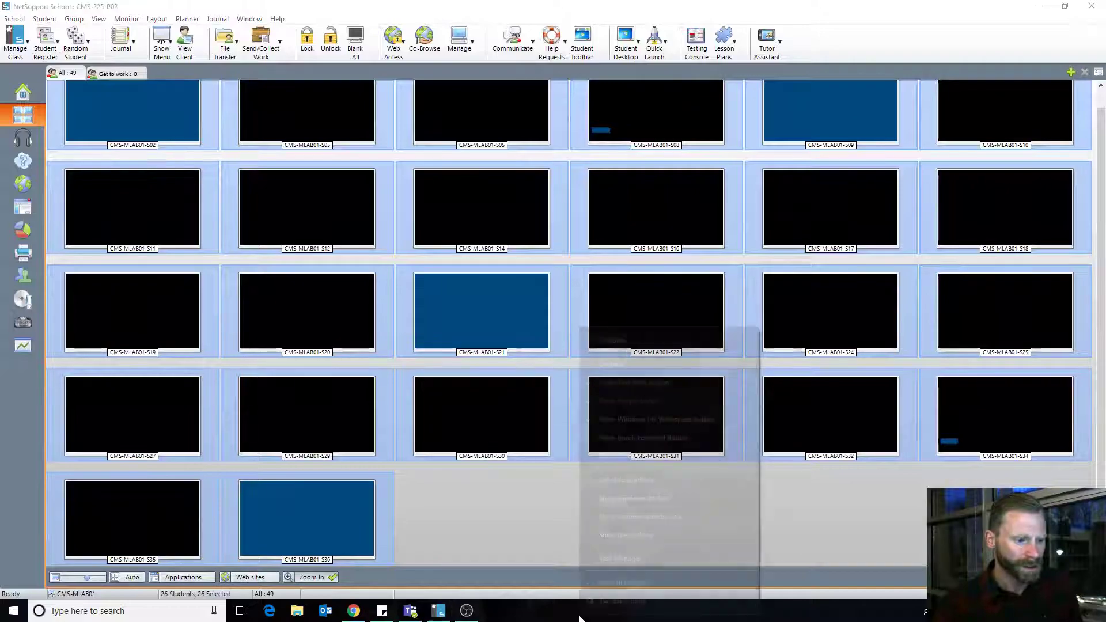
Use 'Show the desktop' twice, restoring the console between, to leave every window minimized.
{"action": "left_click", "coordinate": [651, 538]}
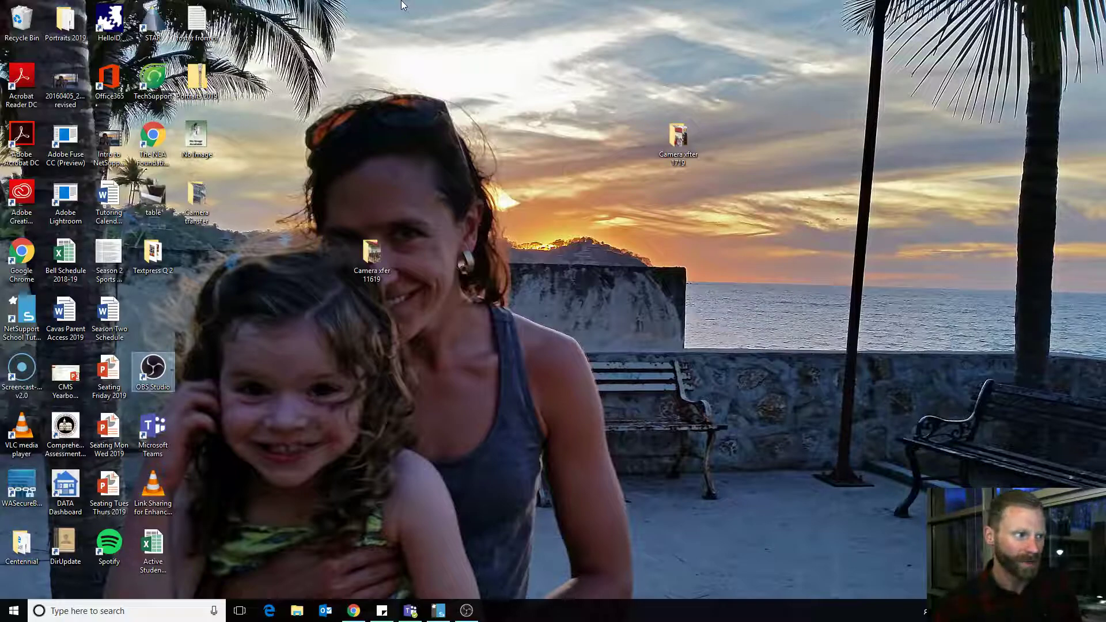
{"action": "left_click", "coordinate": [439, 611]}
{"action": "right_click", "coordinate": [604, 613]}
{"action": "left_click", "coordinate": [671, 533]}
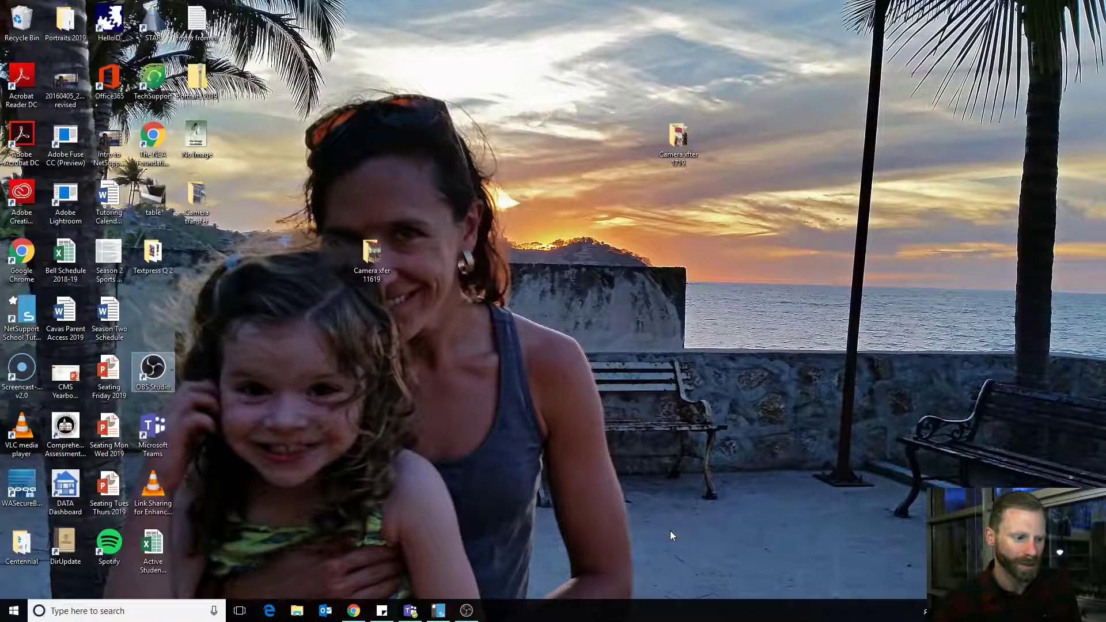